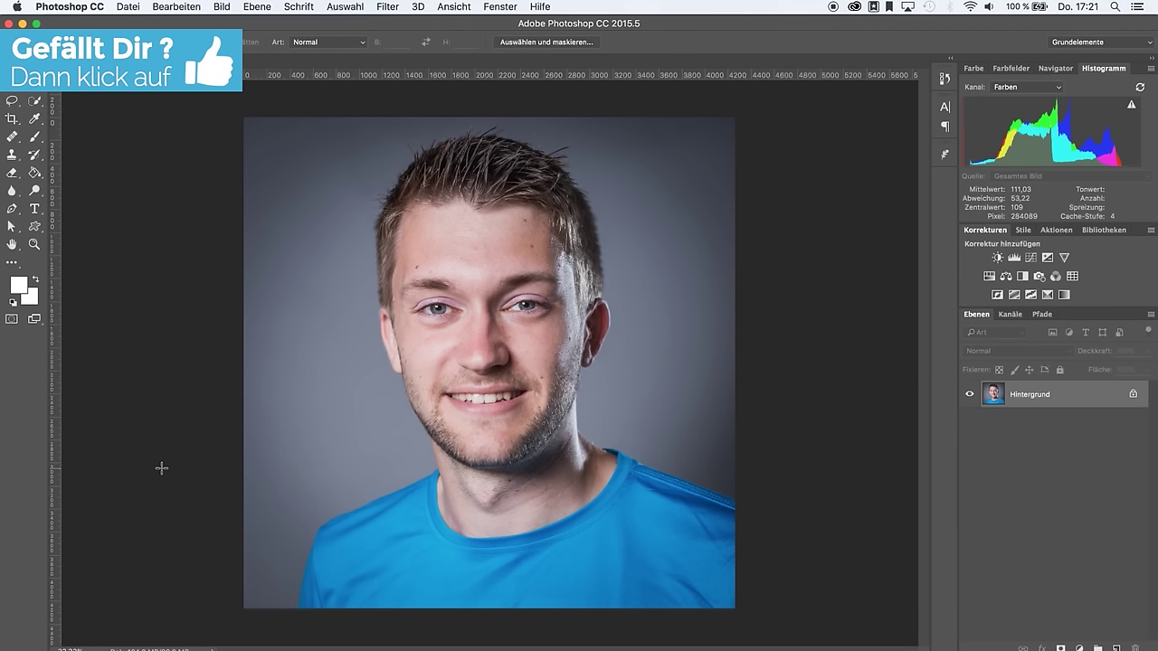
Step: Open the portrait in the Verflüssigen (Liquify) filter from the Filter menu
click(389, 7)
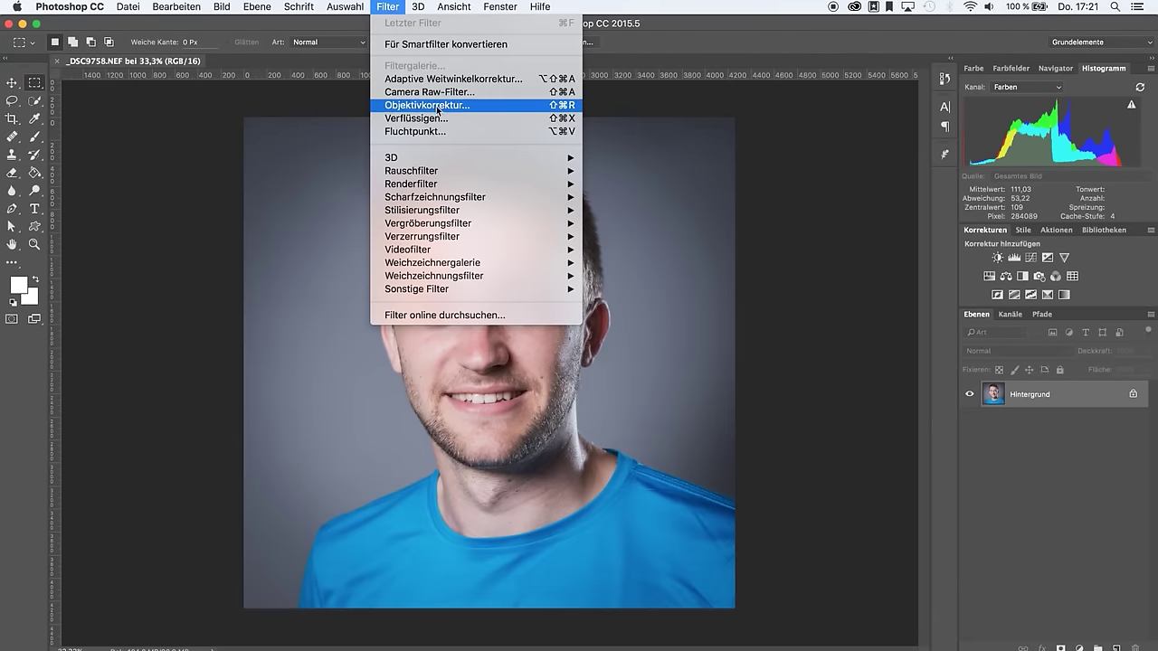
click(429, 119)
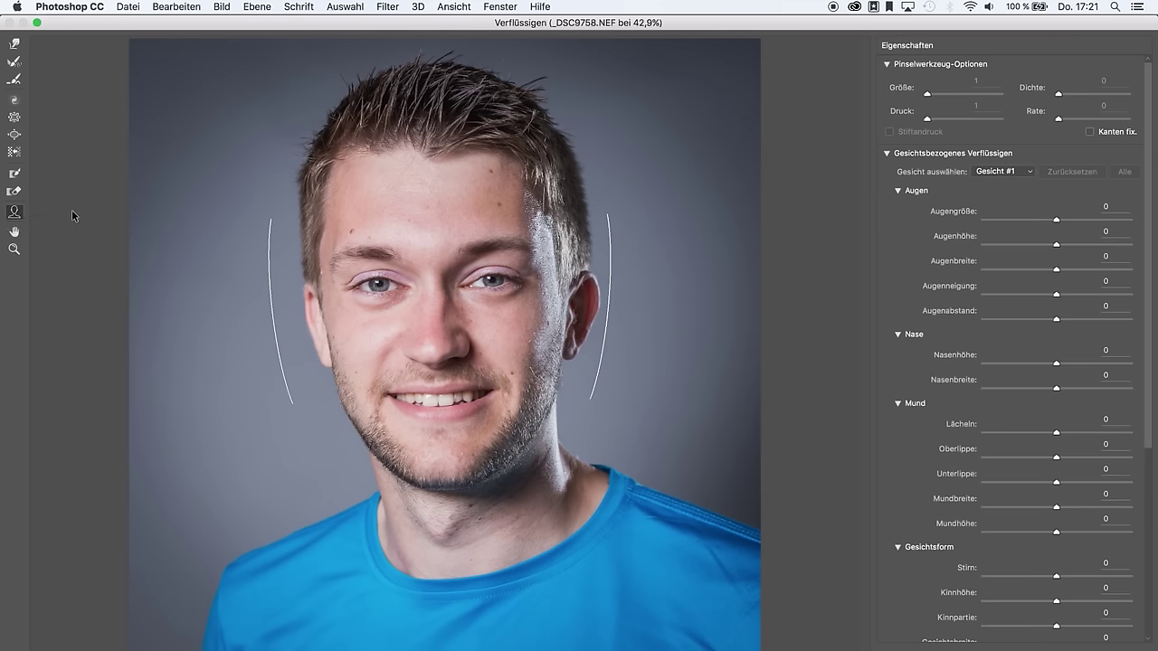
Step: Collapse the Augen, Nase, Mund and Gesichtsform groups in the Liquify Properties panel
click(899, 190)
click(897, 207)
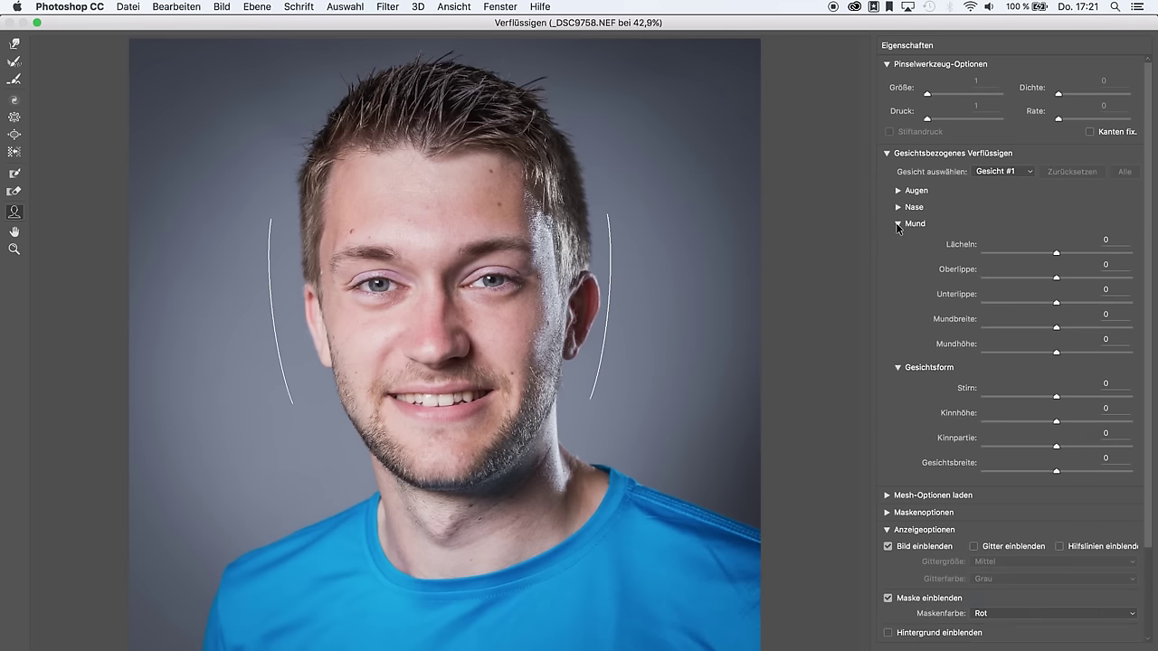
click(897, 223)
click(898, 241)
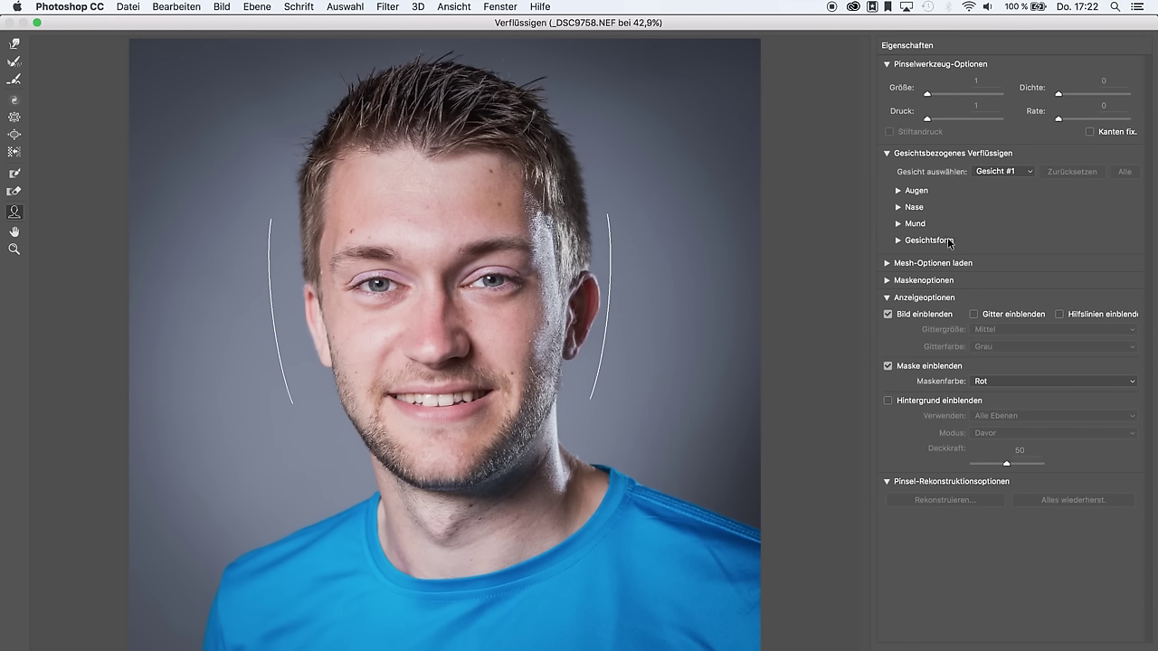
Step: Expand the Augen (eye) adjustment section for Gesicht #1
click(899, 191)
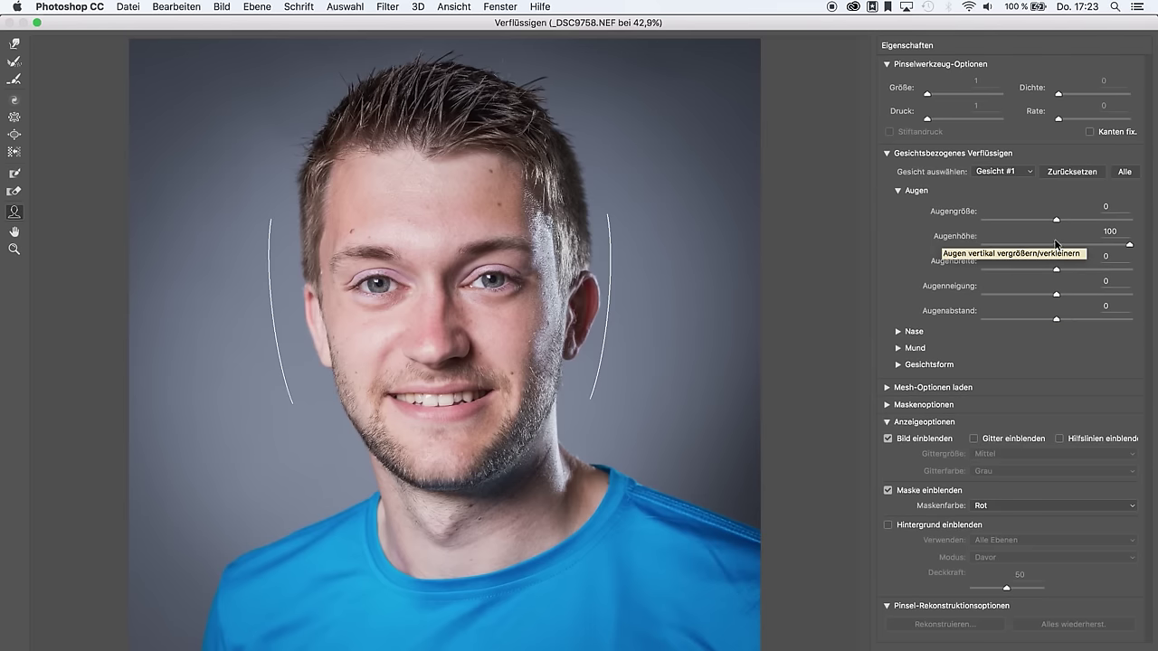
Step: Set Gesicht #1's eye size 78, eye width 69, eye tilt 21 and eye distance 33
drag(1056, 220, 1113, 221)
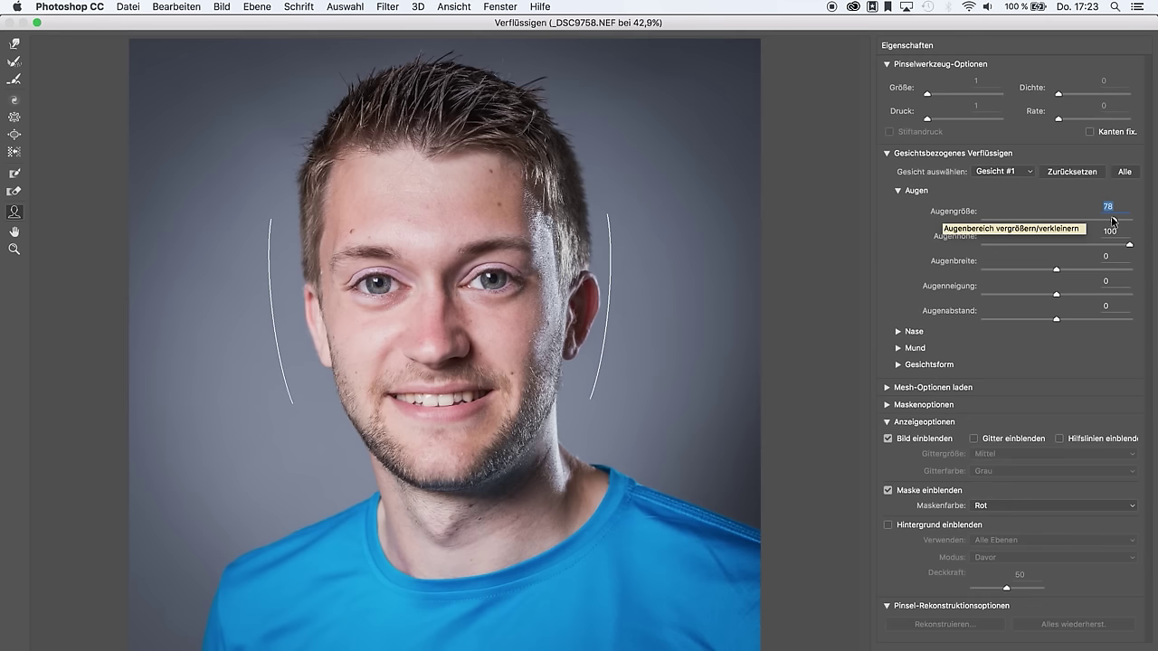
click(1058, 271)
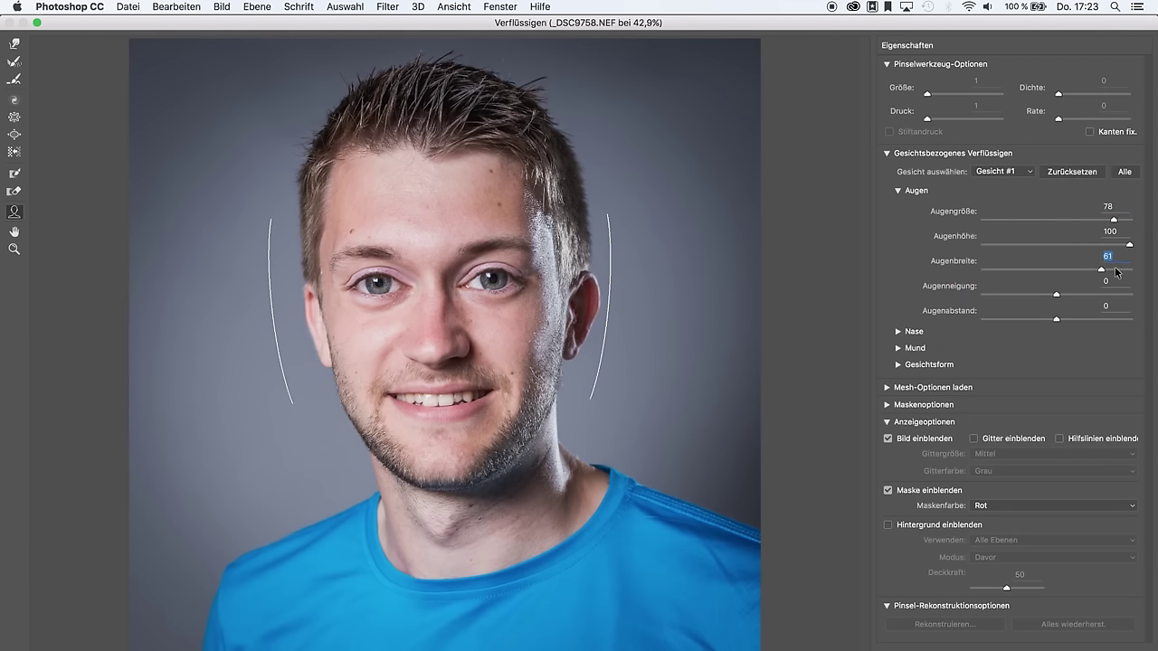
drag(1072, 269, 1107, 269)
mouse_move(1056, 295)
mouse_down()
mouse_move(1094, 296)
mouse_move(918, 316)
mouse_move(1072, 296)
mouse_up()
drag(1055, 321, 1076, 320)
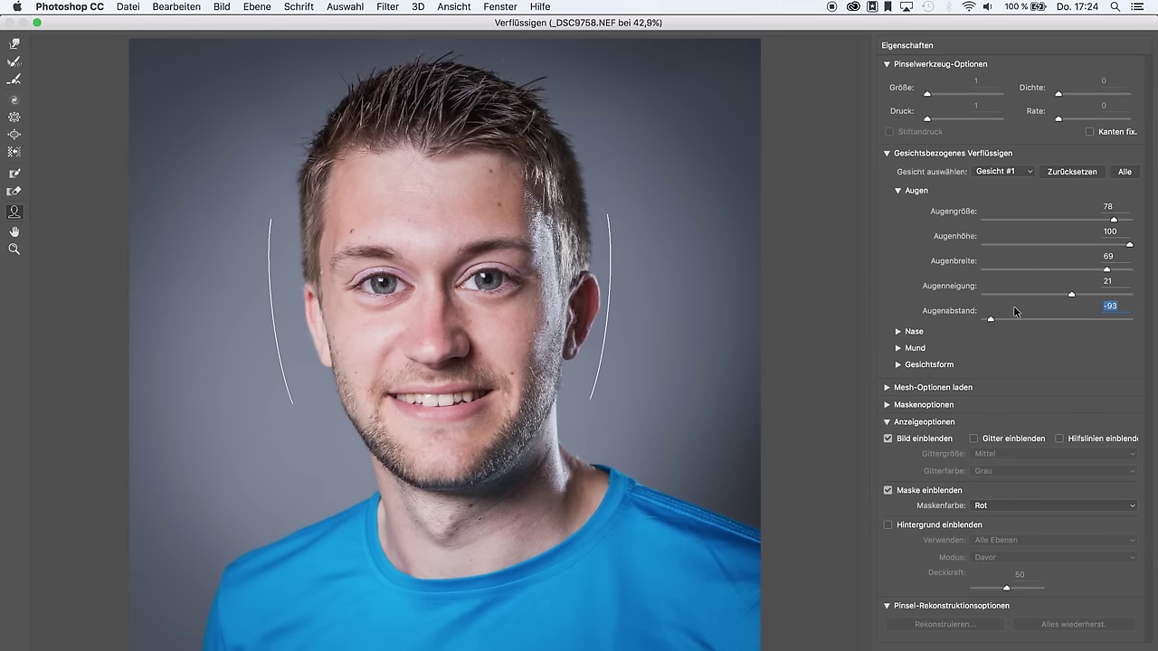
drag(1075, 319, 1047, 305)
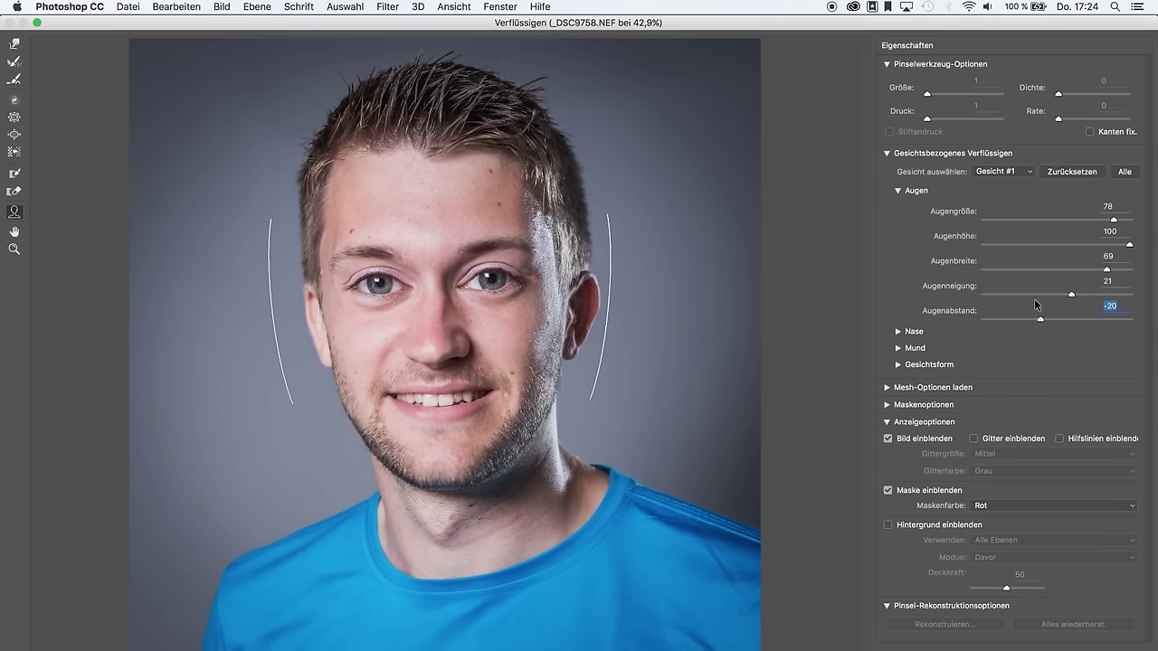
drag(1046, 305, 1077, 304)
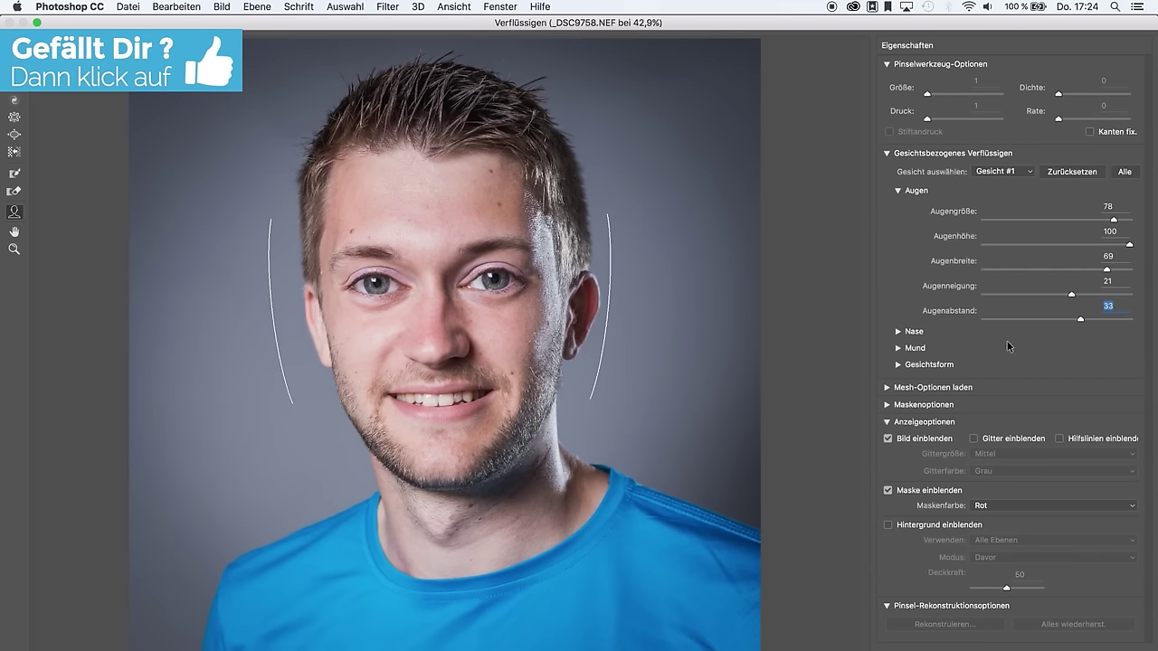
Step: Expand Nase and set nose height to 35 and nose width to 39
click(898, 332)
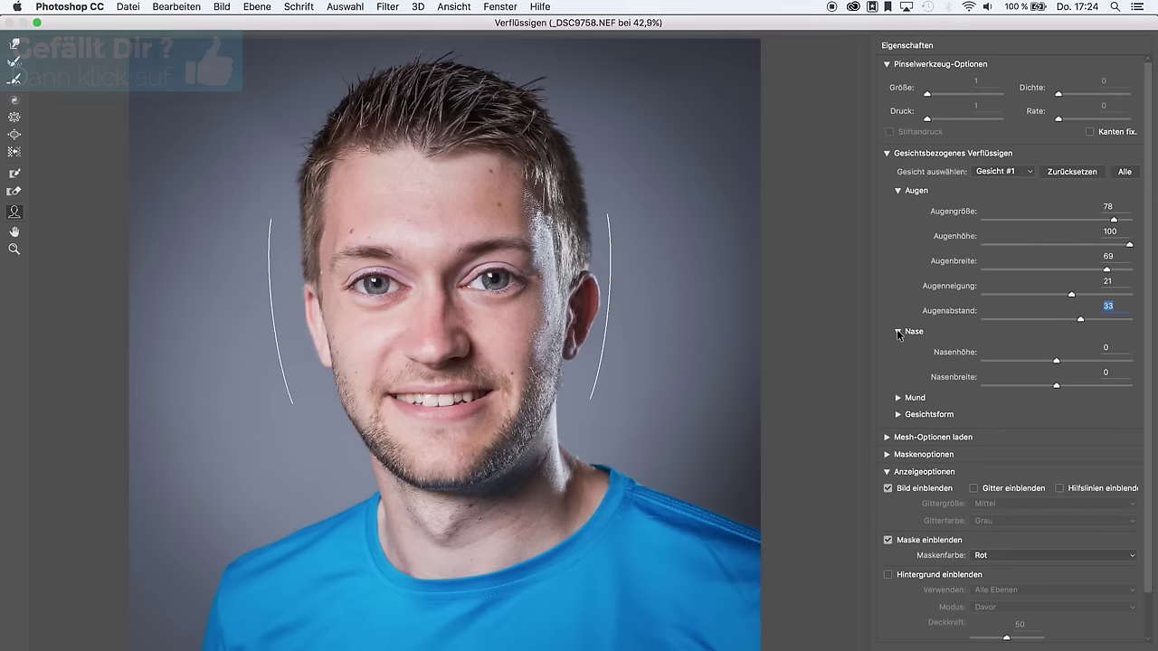
scroll(1023, 291, down, 2)
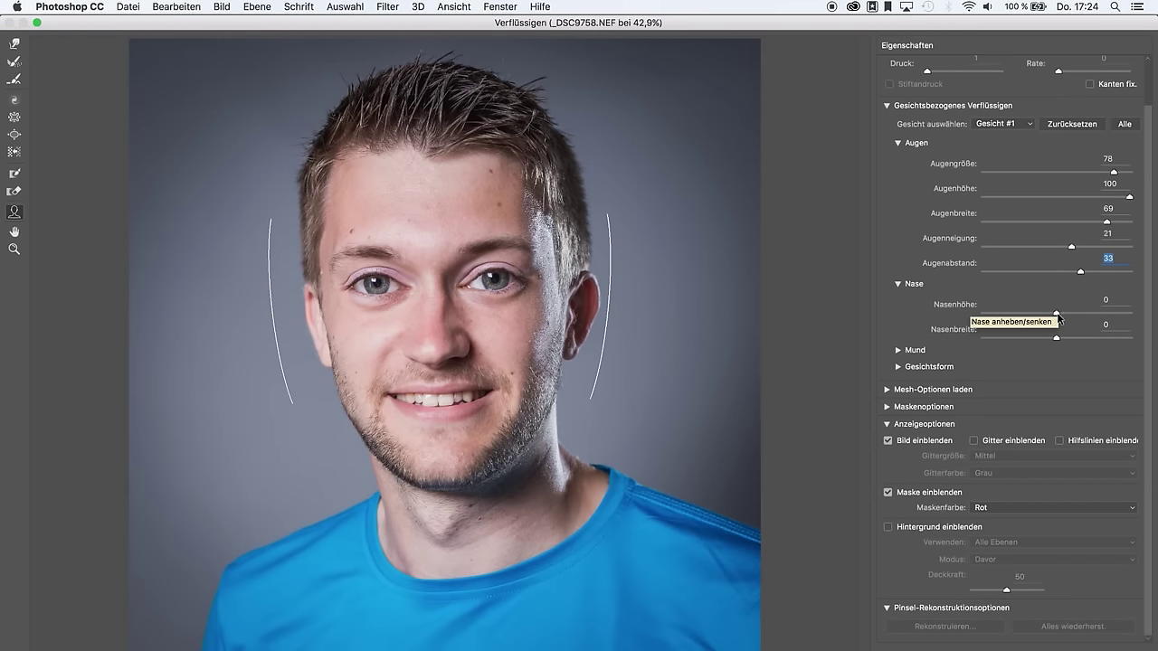
mouse_move(1058, 315)
mouse_down()
mouse_move(920, 321)
mouse_move(1016, 347)
mouse_up()
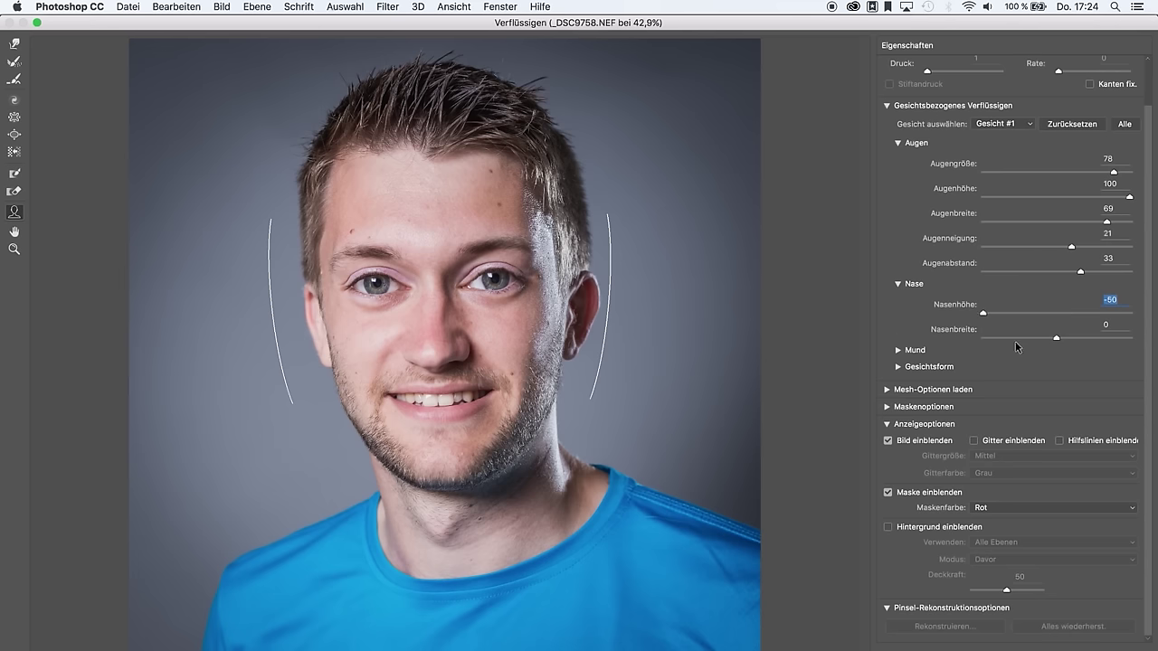
drag(1017, 347, 1079, 322)
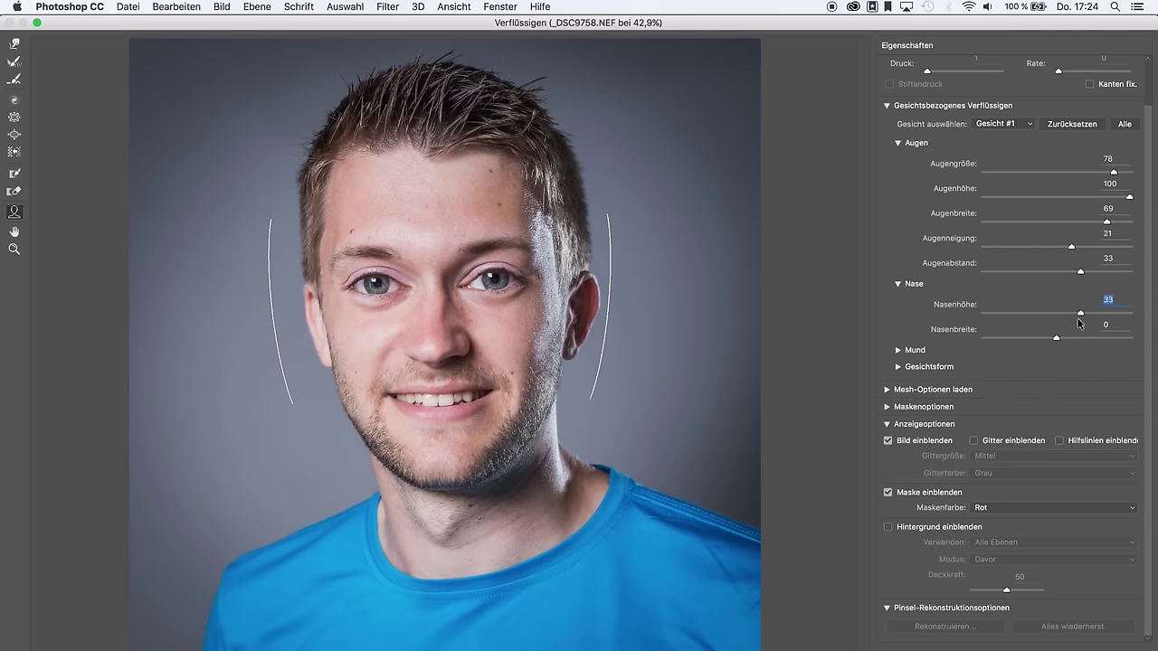
mouse_move(1078, 322)
mouse_down()
mouse_move(1112, 350)
mouse_move(1087, 342)
mouse_up()
Step: Expand Mund and set Lächeln (smile) to 100
click(896, 351)
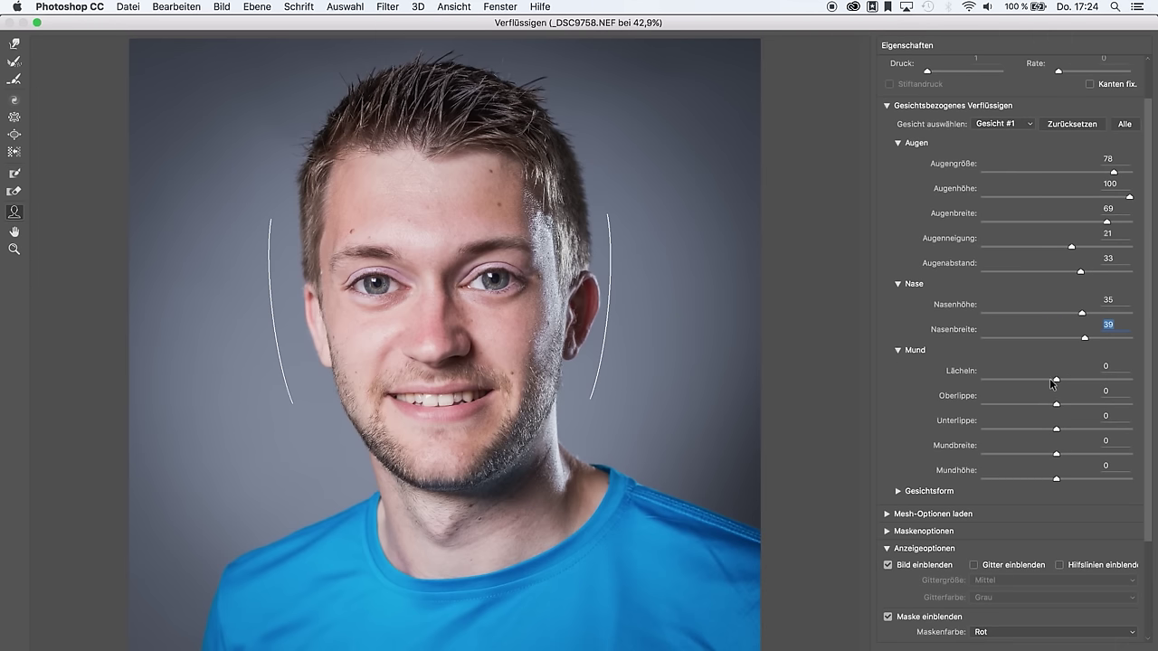
drag(1052, 384, 1056, 384)
text(100)
key(Return)
click(975, 383)
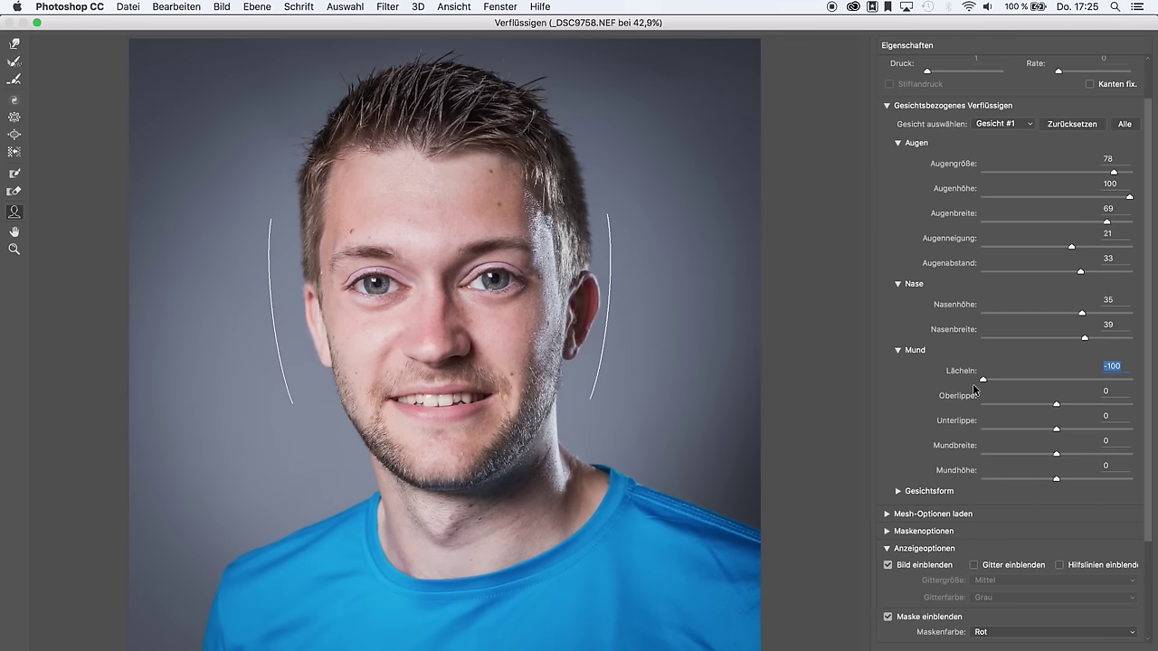
text(100)
key(Return)
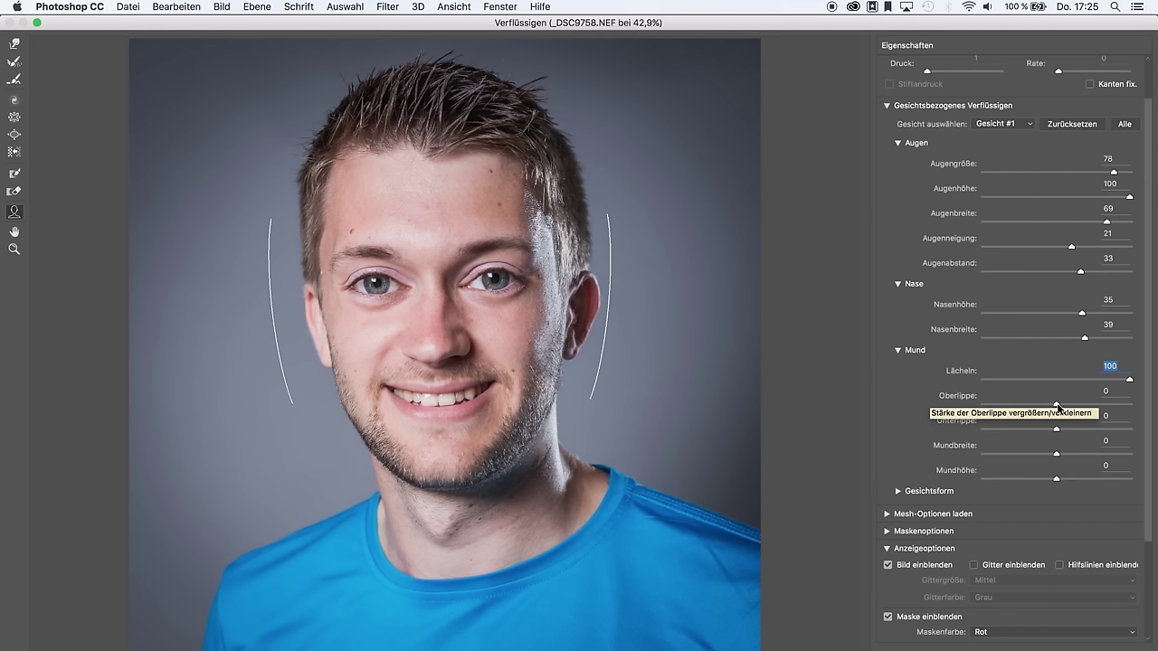
Step: Set Oberlippe (upper lip) to 52 and Unterlippe (lower lip) to -78
key(Tab)
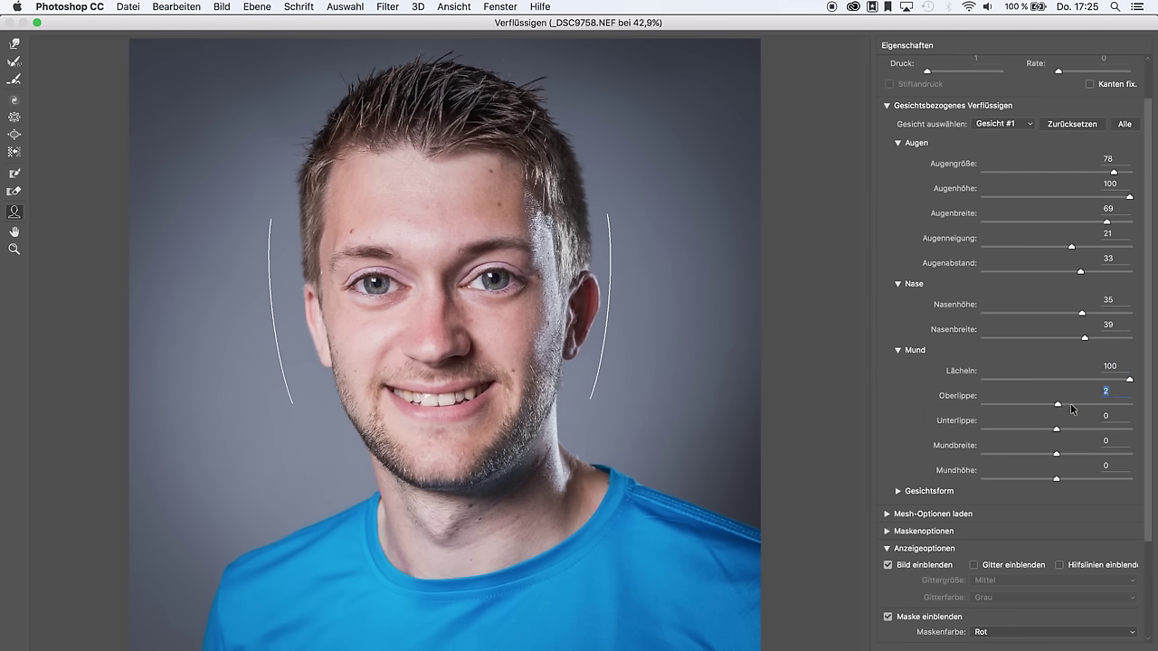
text(-89)
key(Return)
drag(1052, 404, 1126, 393)
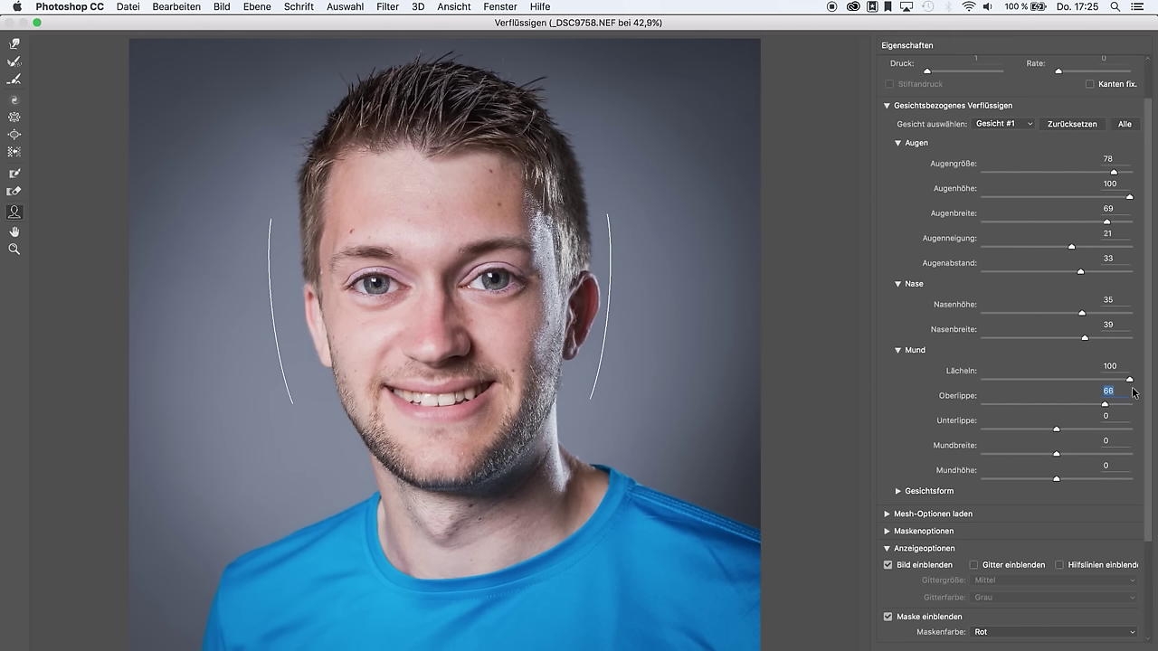
mouse_move(1122, 403)
mouse_down()
mouse_move(1067, 430)
mouse_move(982, 437)
mouse_up()
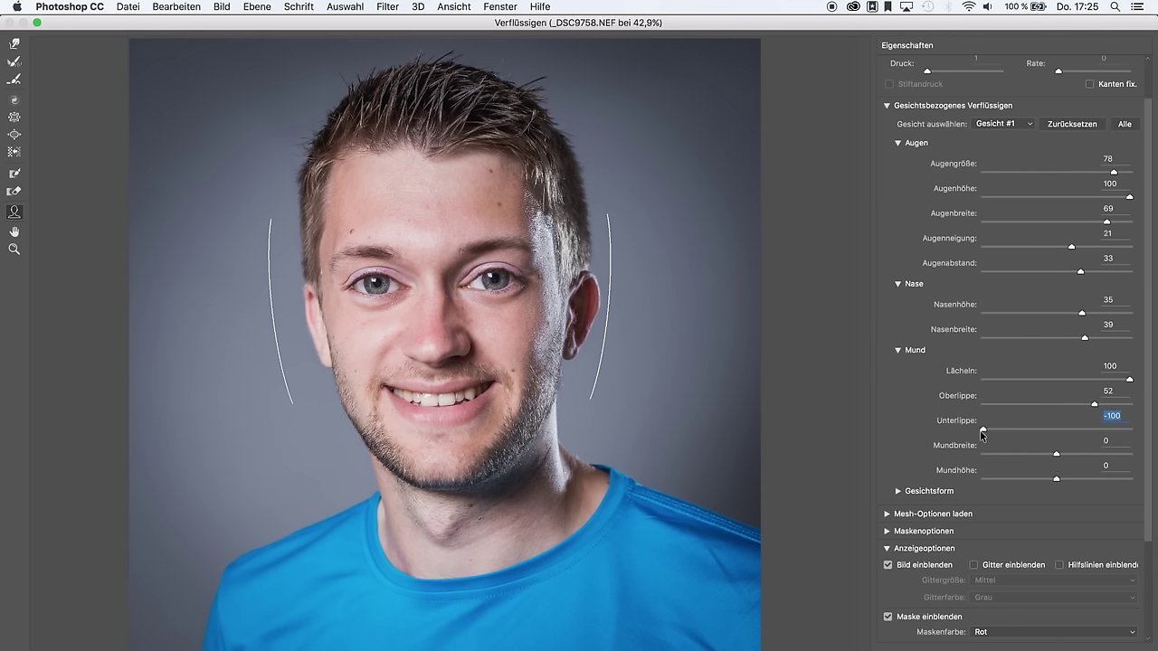
click(999, 431)
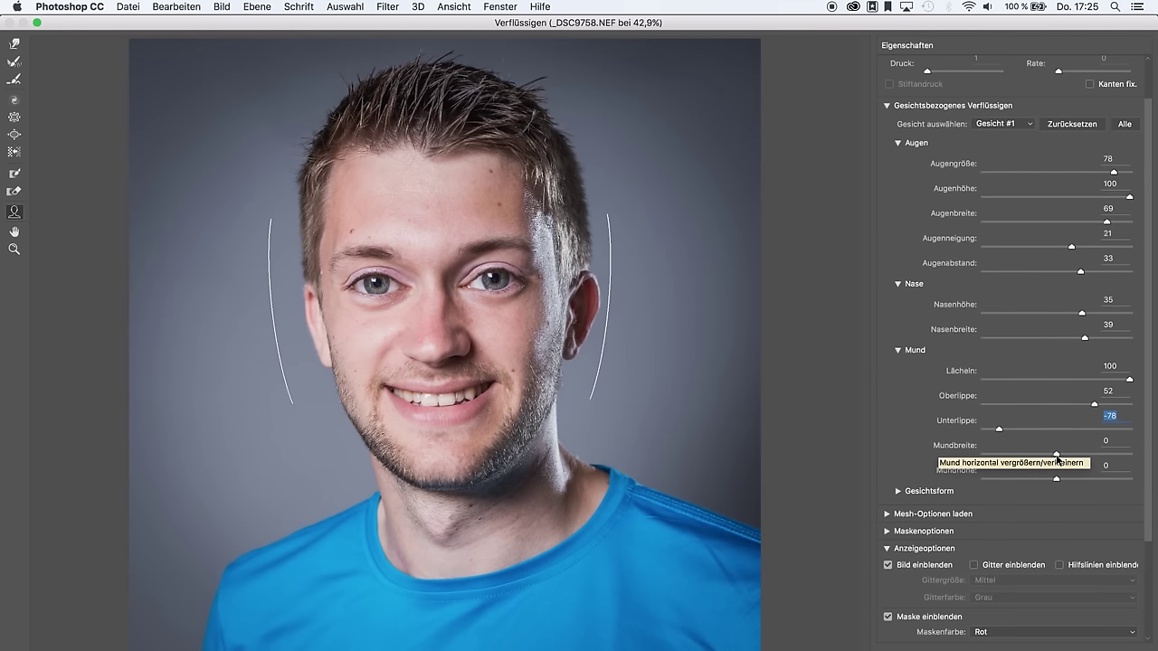
Step: Set Mundbreite (mouth width) to 100 and Mundhöhe (mouth height) to 46
drag(1056, 455, 1015, 456)
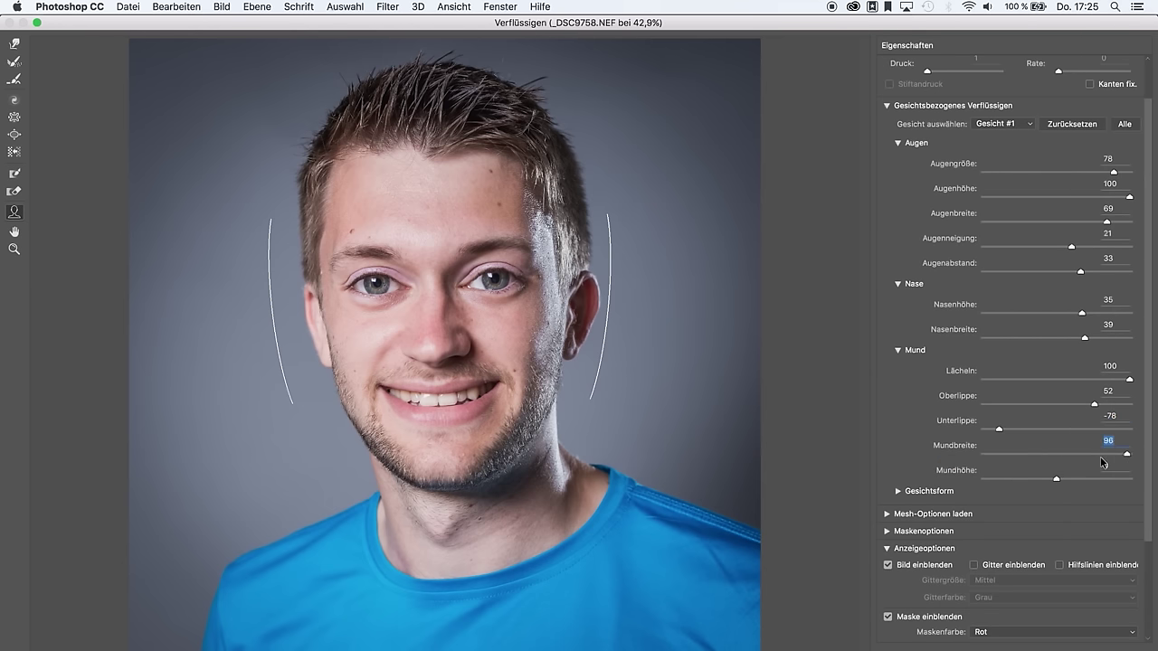
drag(1016, 456, 917, 470)
text(100)
key(Return)
mouse_move(1058, 482)
mouse_down()
mouse_move(1129, 479)
mouse_move(1113, 503)
mouse_move(1088, 498)
mouse_up()
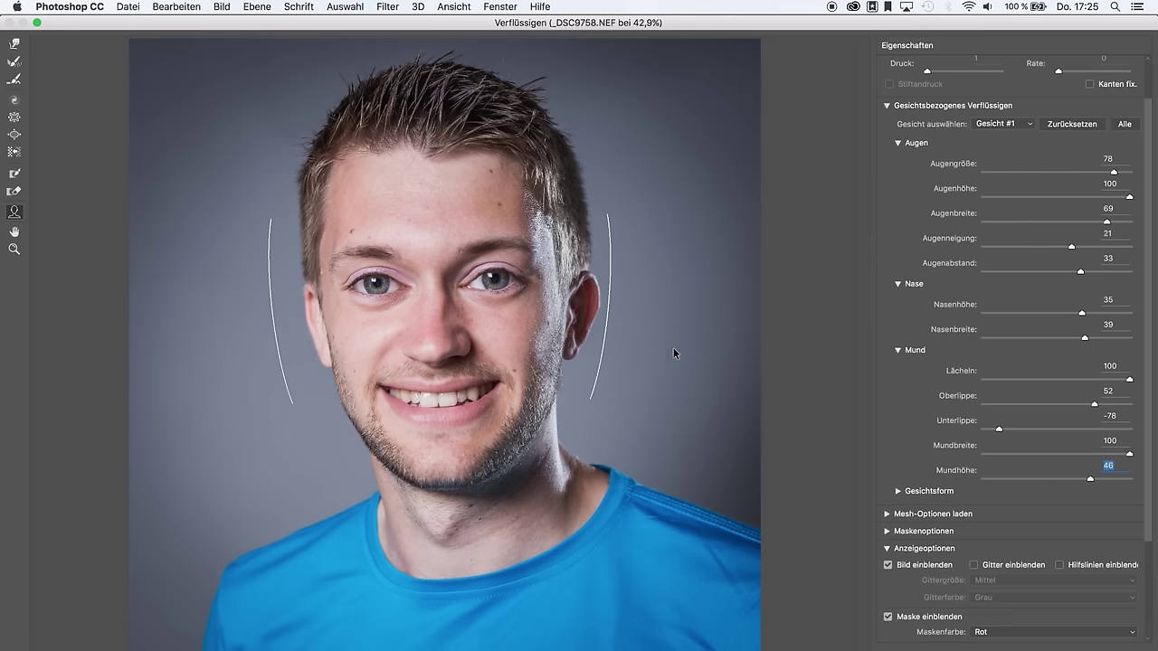
mouse_move(495, 282)
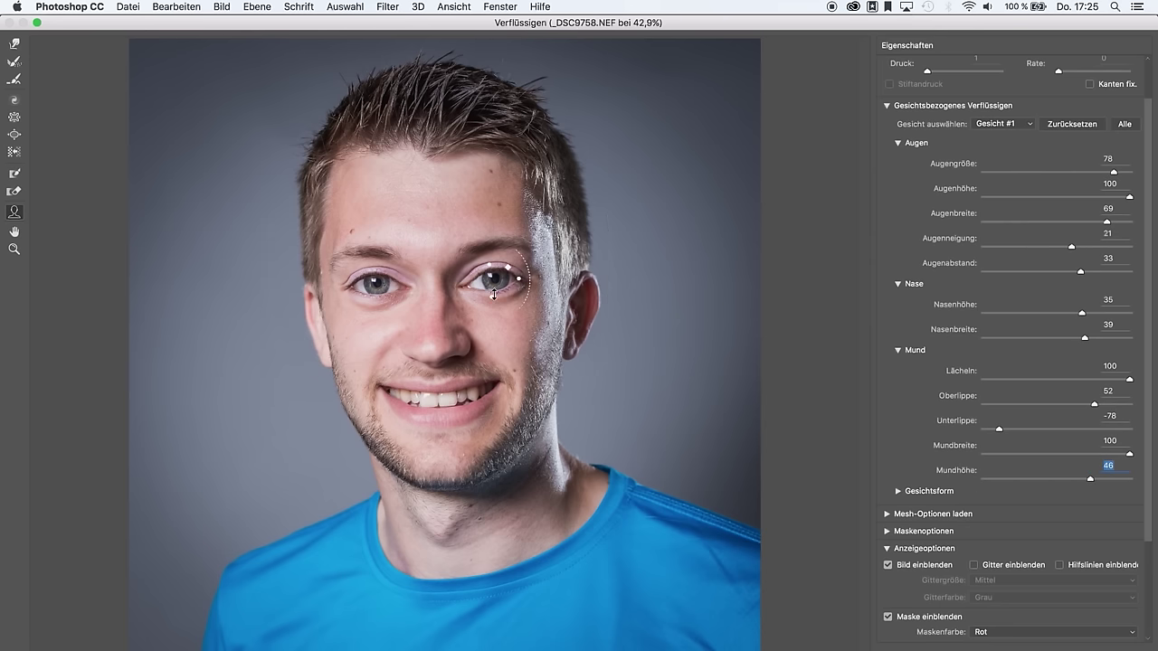
Step: Set Gesichtsform values: forehead 44, chin height -73, jawline 100, face width -100
scroll(985, 481, down, 3)
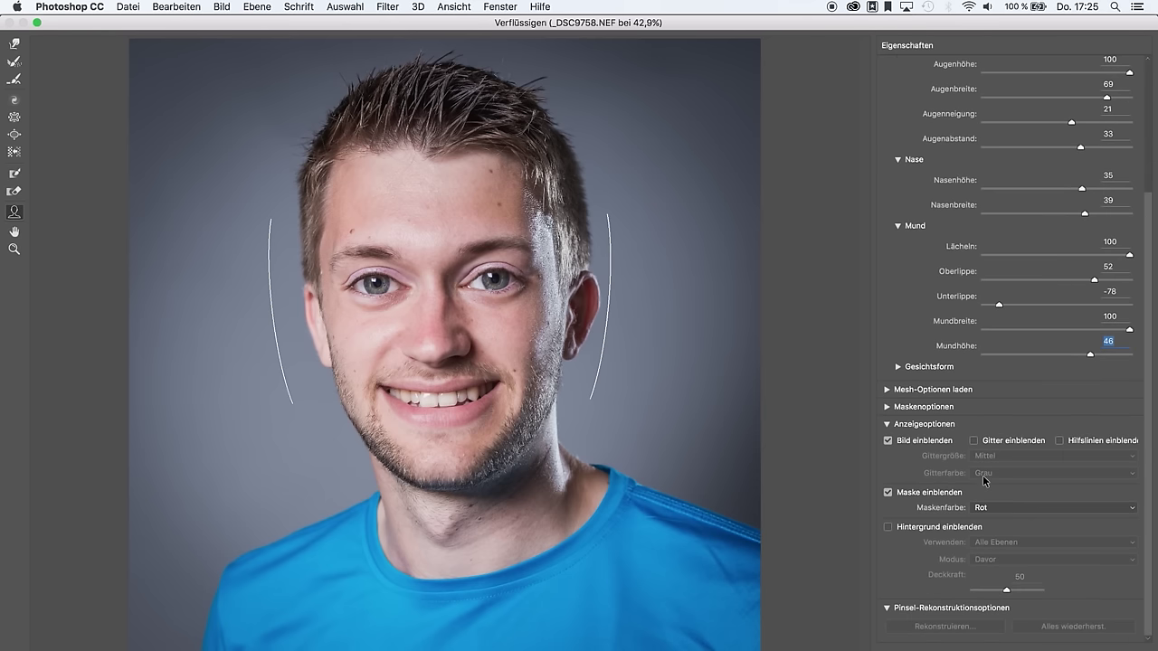
click(898, 367)
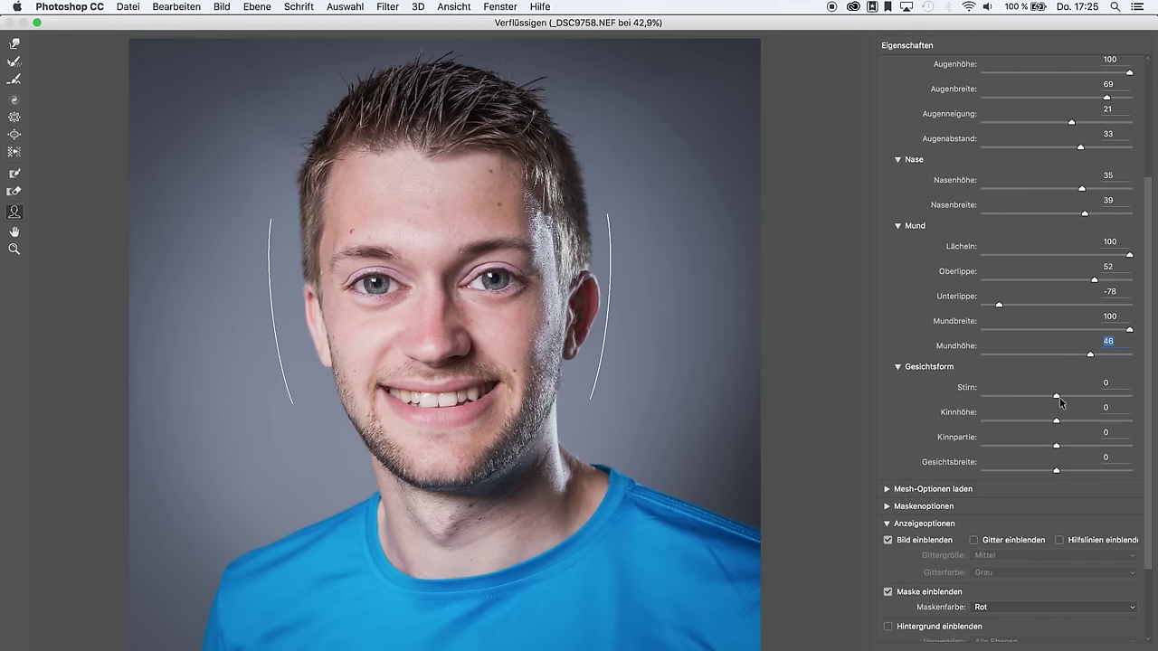
mouse_move(1057, 397)
mouse_down()
mouse_move(1126, 396)
mouse_move(1061, 396)
mouse_move(1155, 423)
mouse_move(924, 422)
mouse_move(1002, 420)
mouse_up()
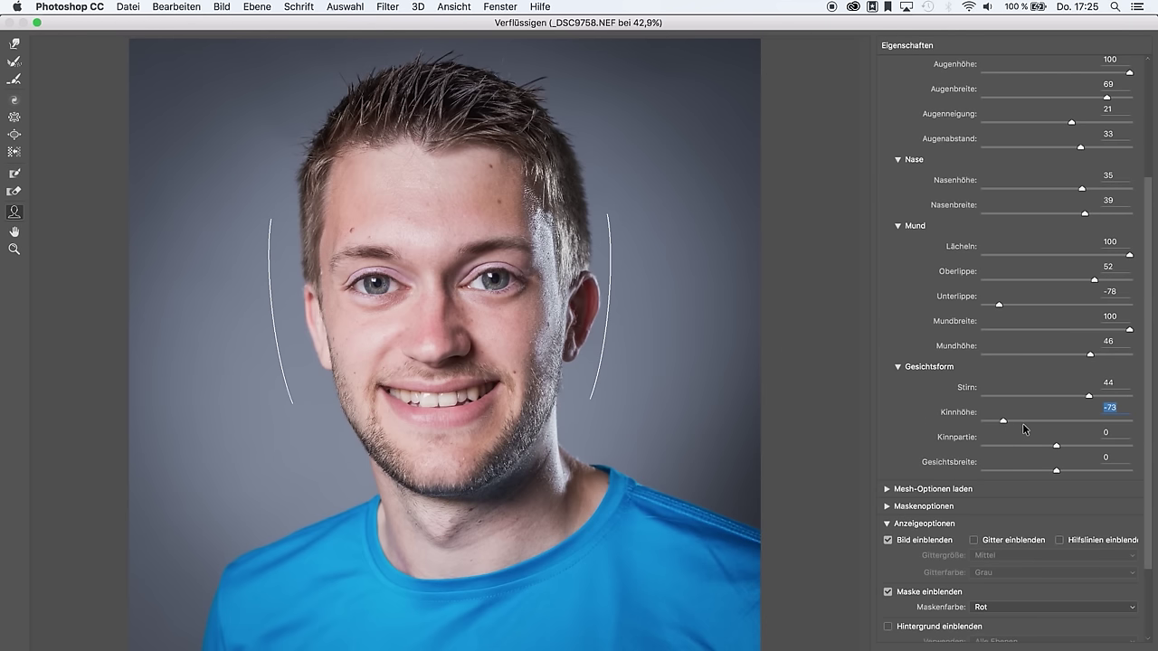
mouse_move(1056, 448)
mouse_down()
mouse_move(1000, 442)
mouse_move(1142, 434)
mouse_up()
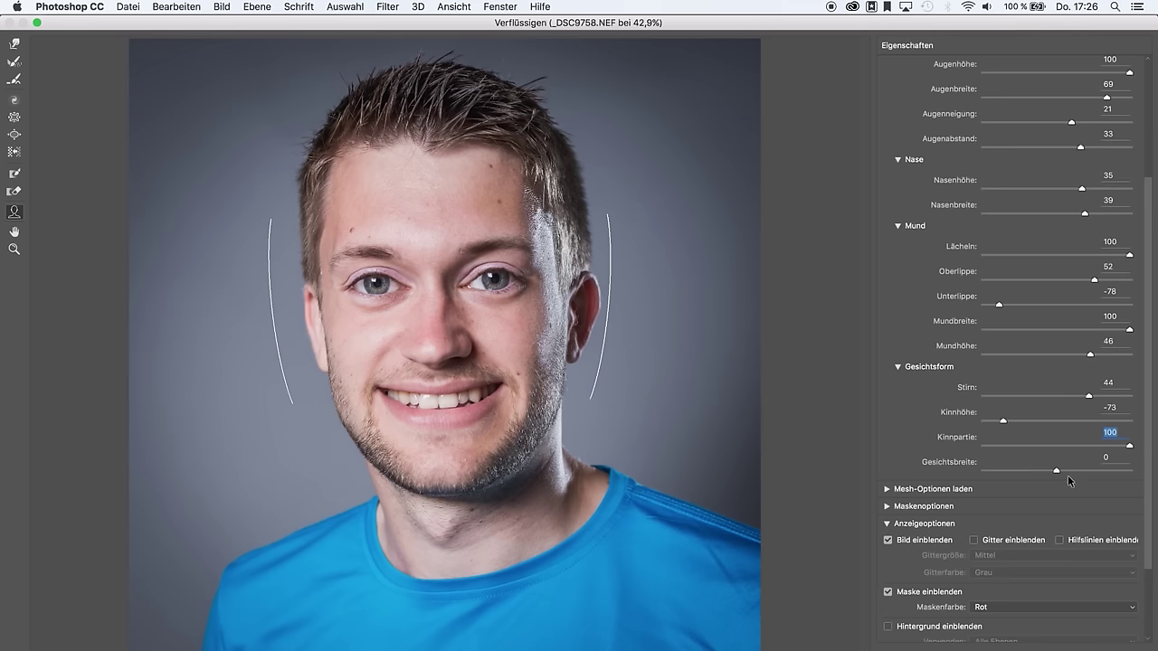
mouse_move(1058, 471)
mouse_down()
mouse_move(1019, 473)
mouse_move(1054, 471)
mouse_up()
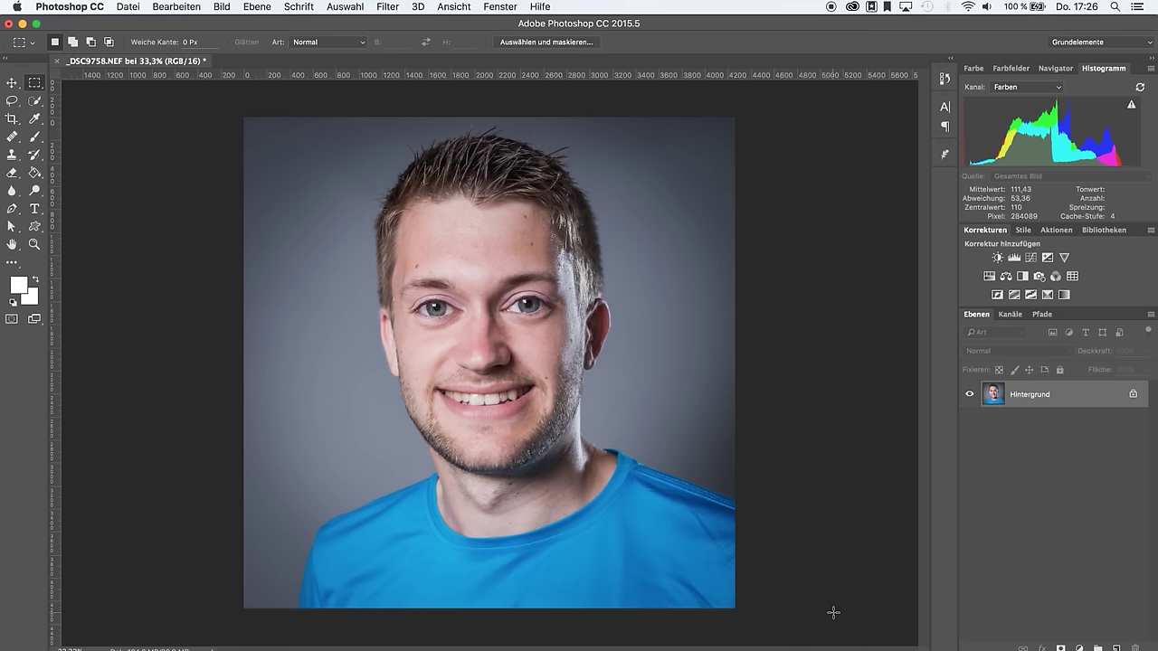
key(ctrl+z)
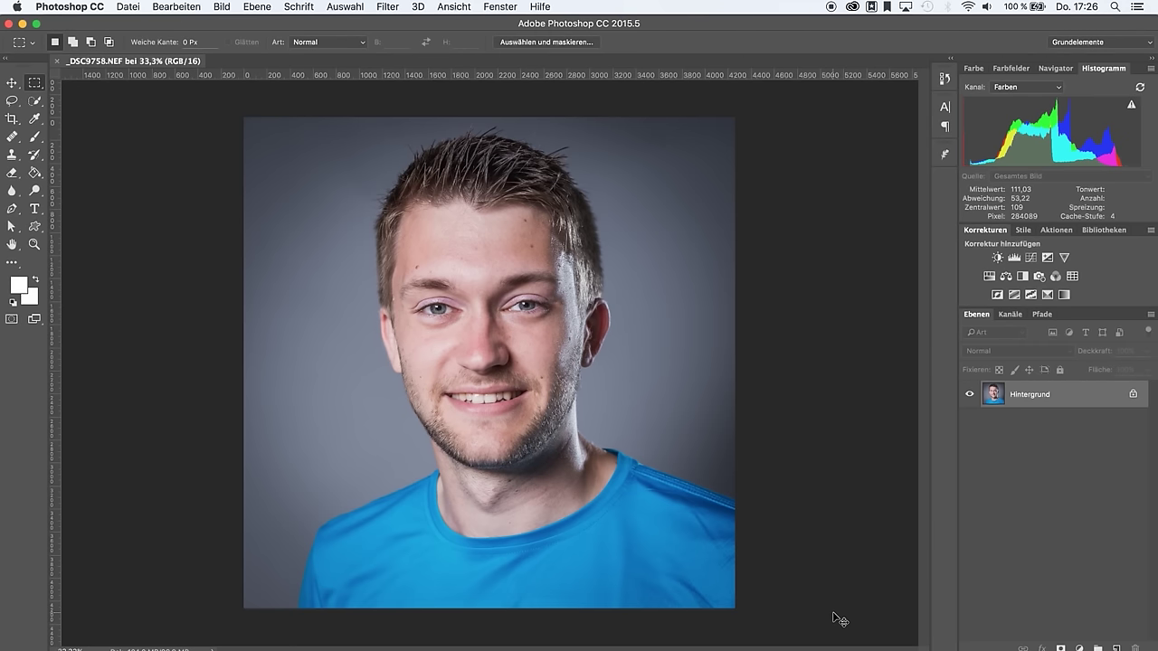
key(ctrl+z)
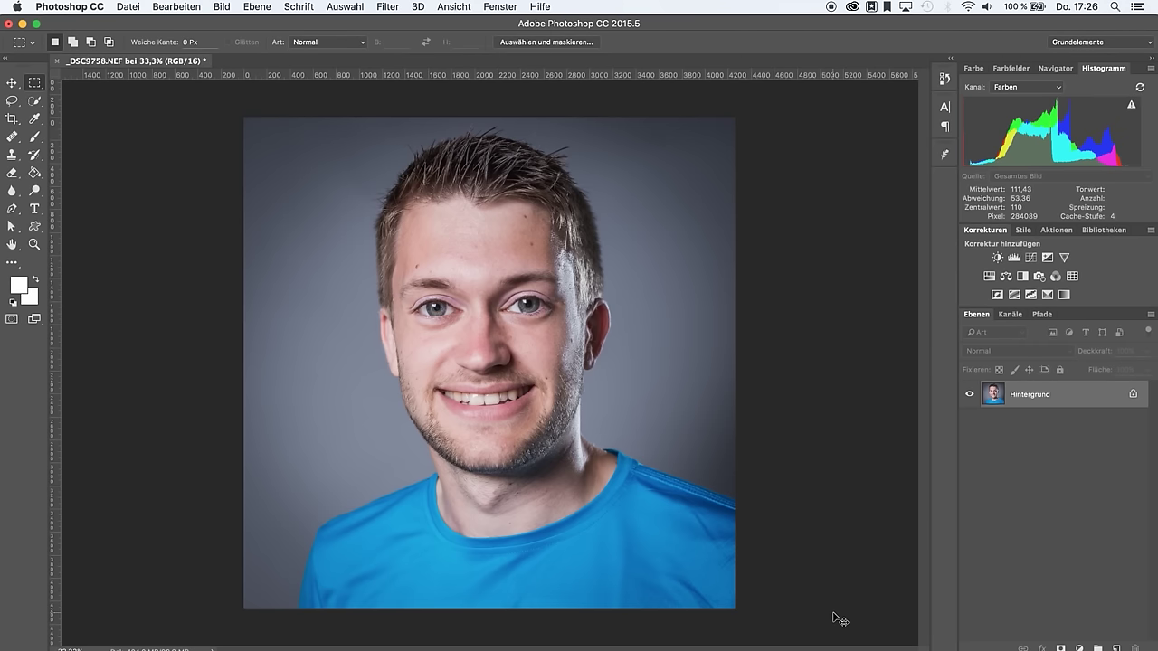
key(ctrl+z)
key(ctrl+z)
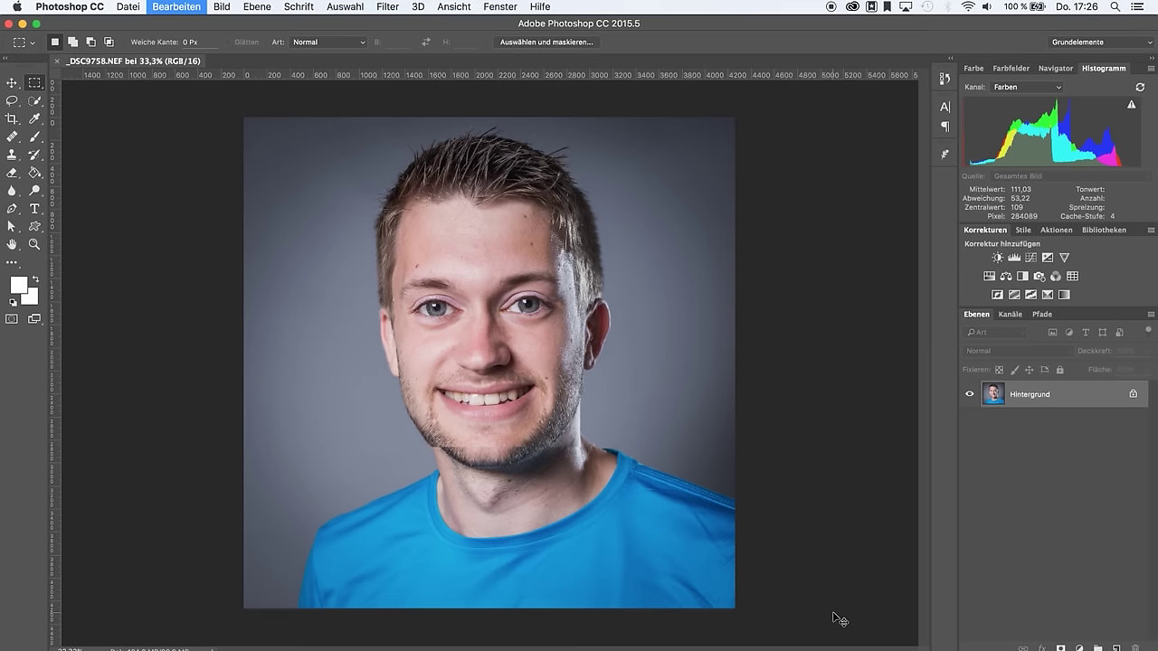